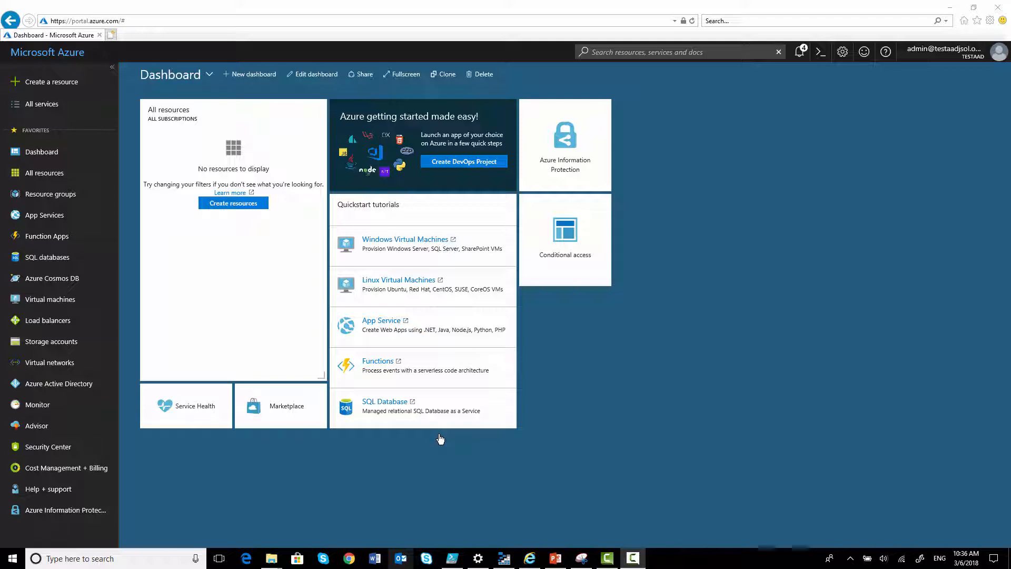
Open the Financial Team Policy under Azure Information Protection scoped policies and expand its Highly Confidential and Confidential labels
click(578, 167)
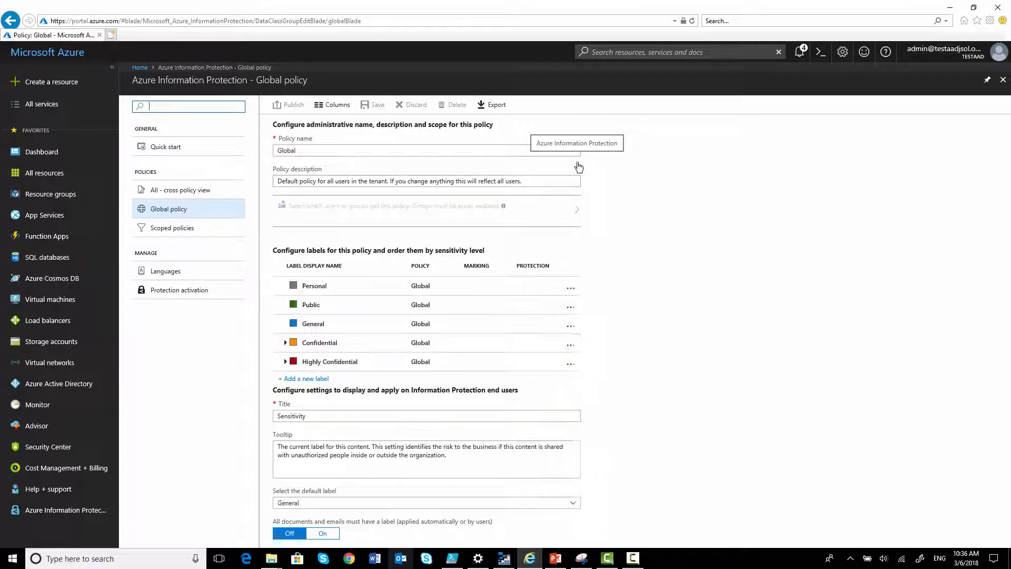
click(167, 237)
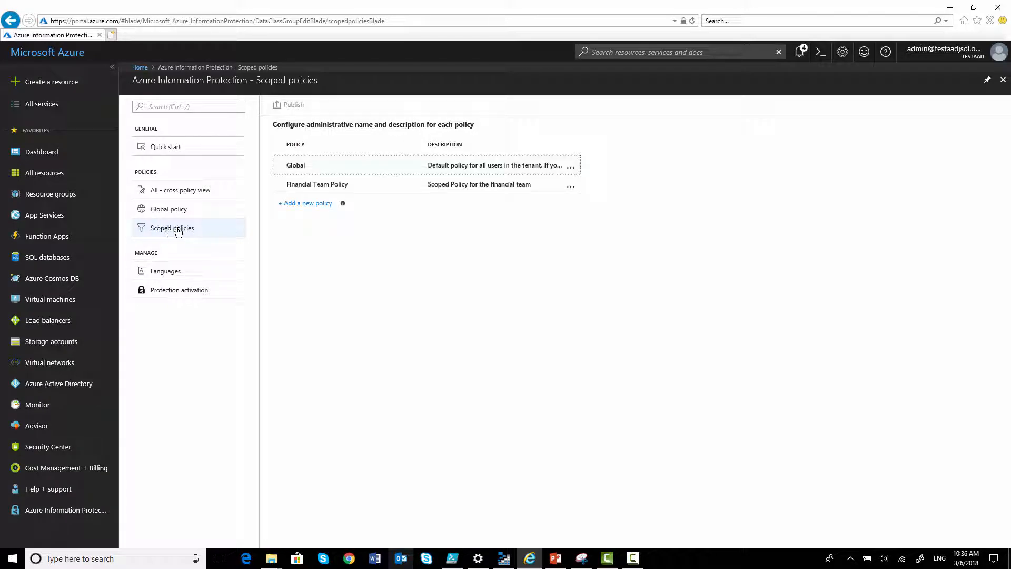
click(295, 186)
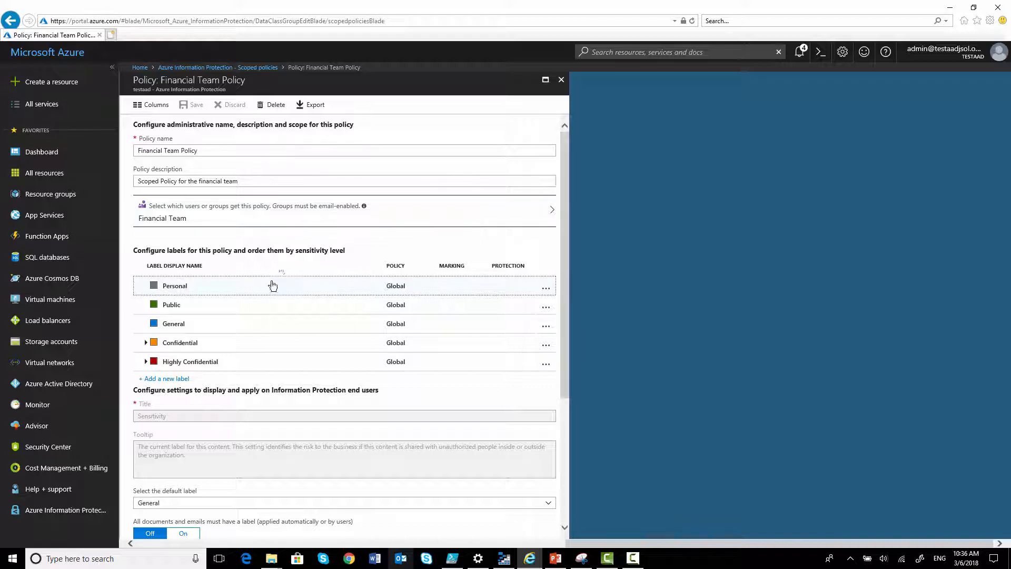
click(145, 362)
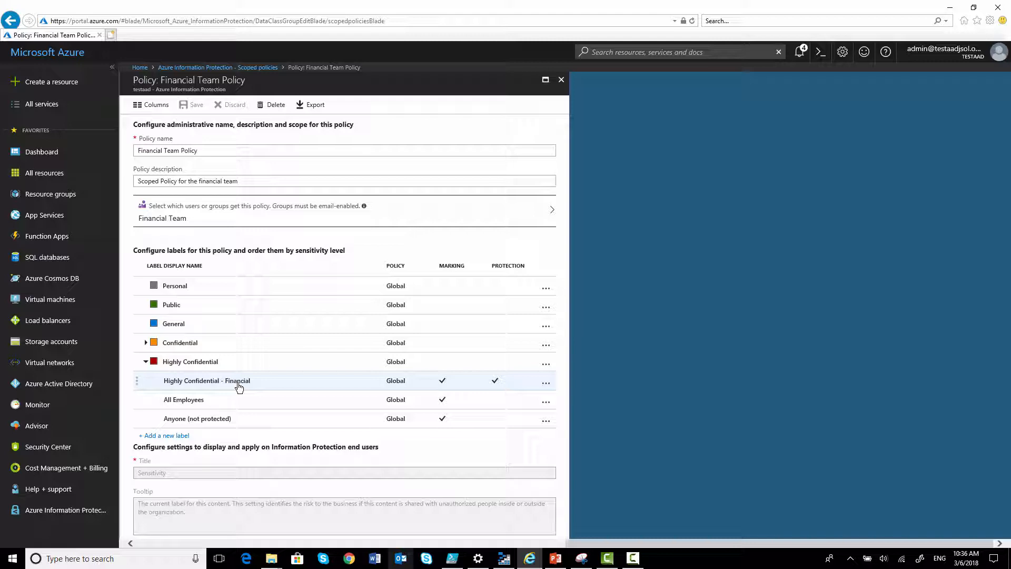
click(146, 344)
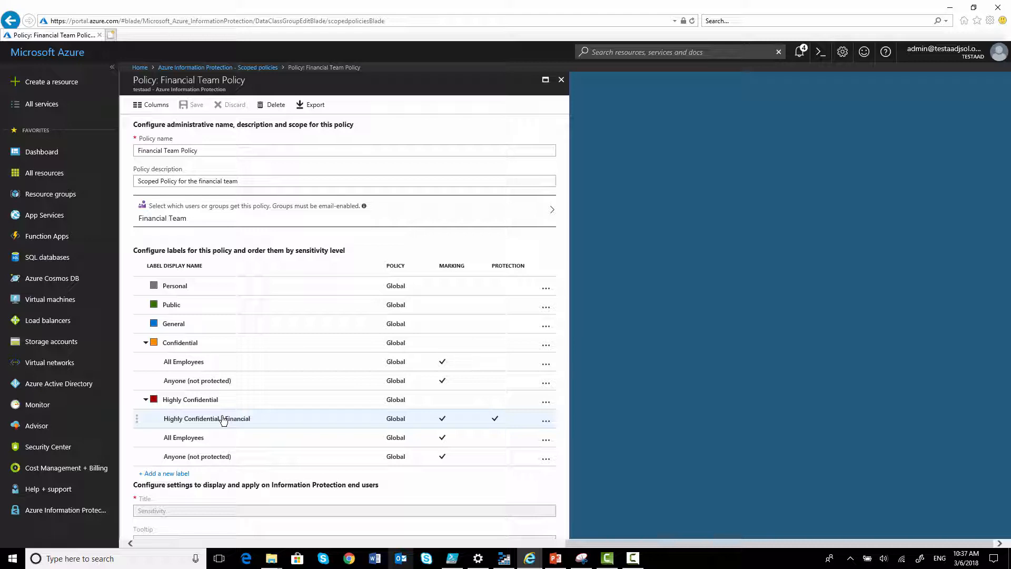
Add a sub-label under Confidential with the display name Confidential - Financial
right_click(191, 348)
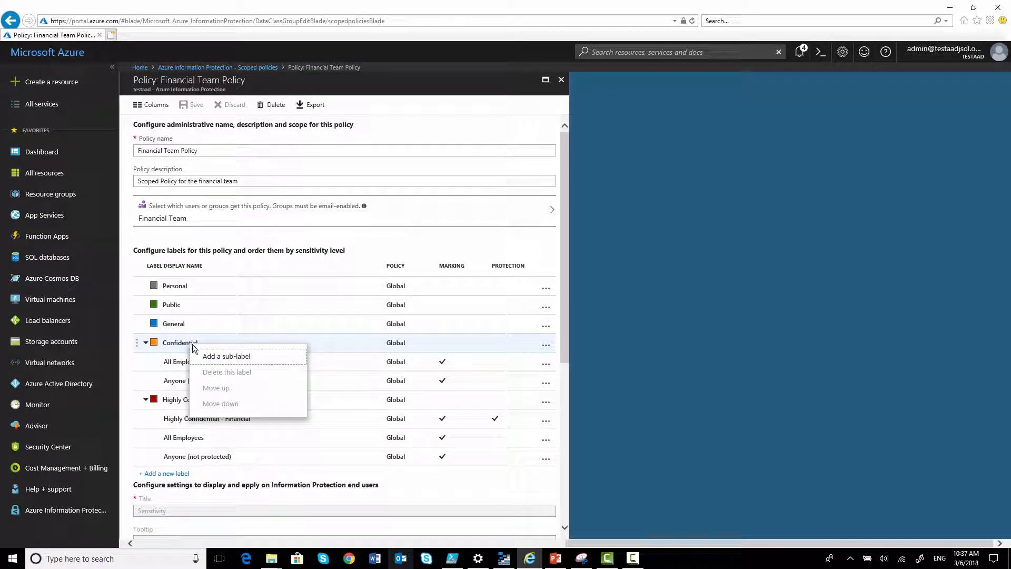
click(214, 356)
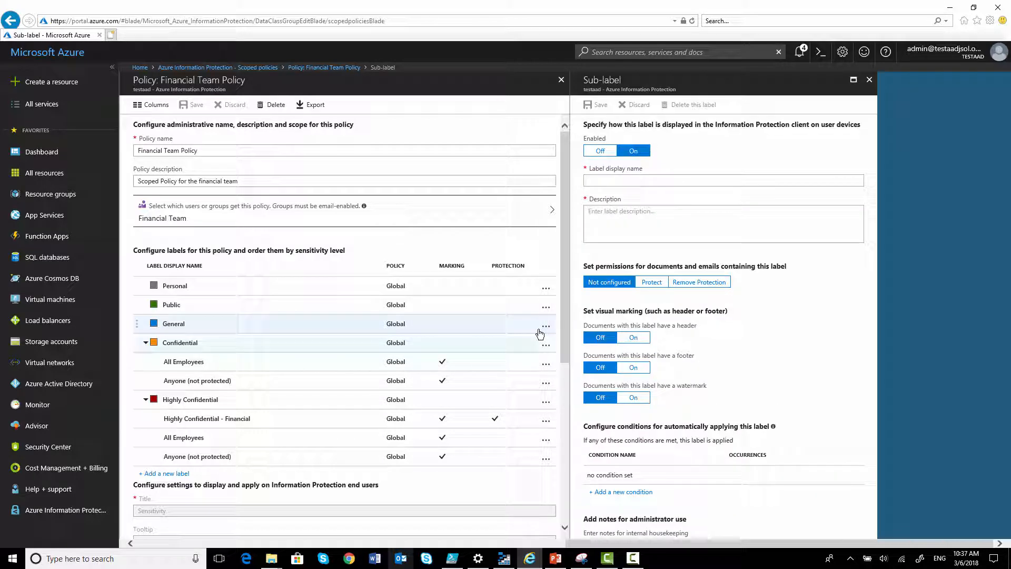
click(624, 180)
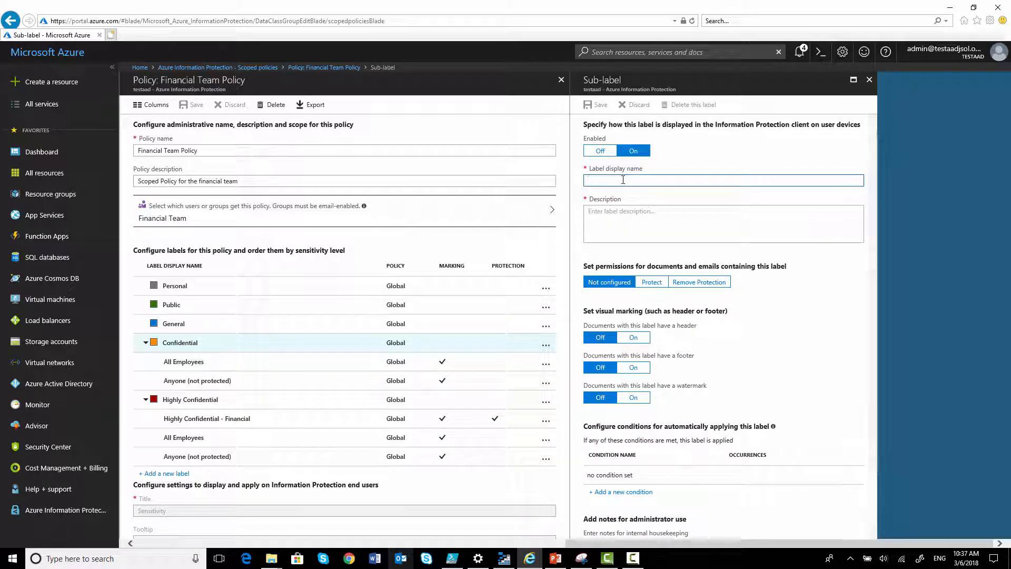
text(Confir)
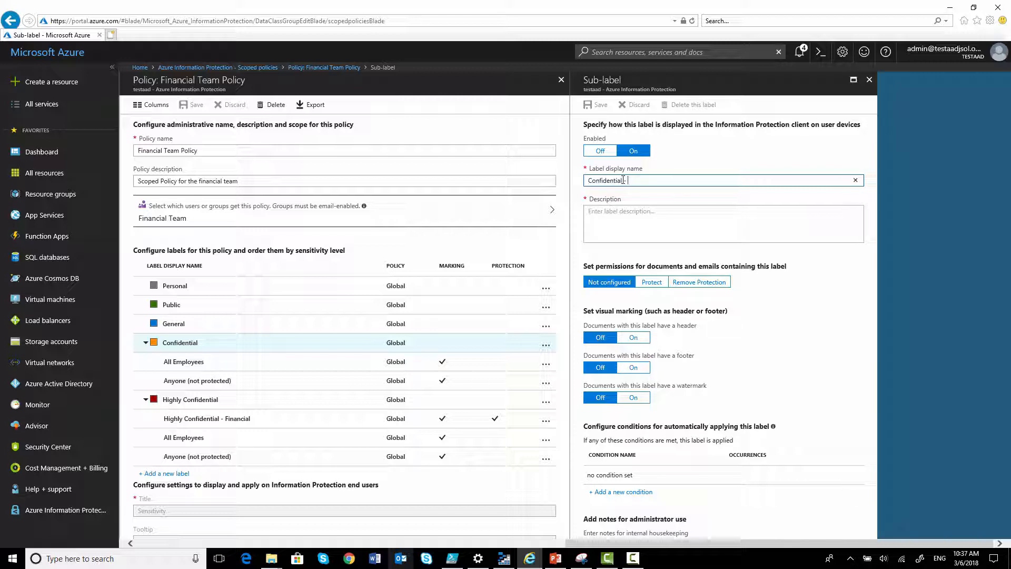
text(ential - Financial)
key(Tab)
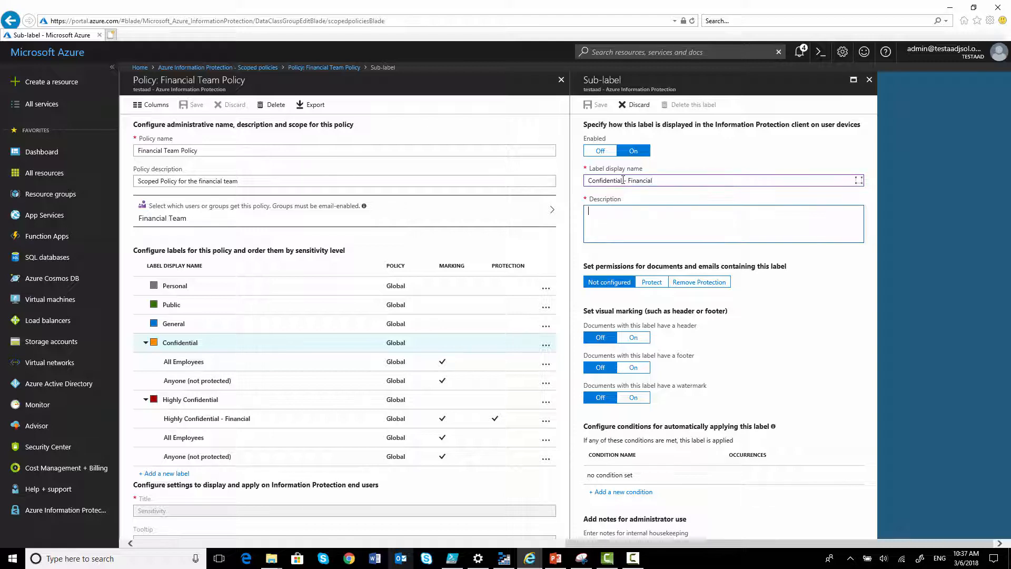
Copy the sub-label's display name into its Description field
drag(668, 181, 585, 183)
key(ctrl+c)
click(634, 217)
key(ctrl+v)
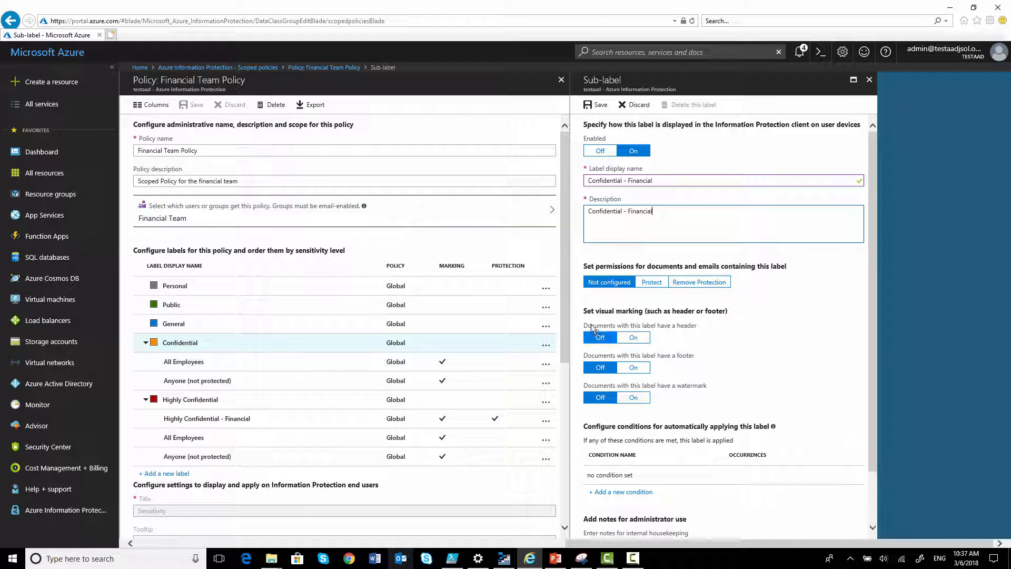
Turn on a centered header reading 'Financial Data is available in this document. This is confidential.'
click(634, 340)
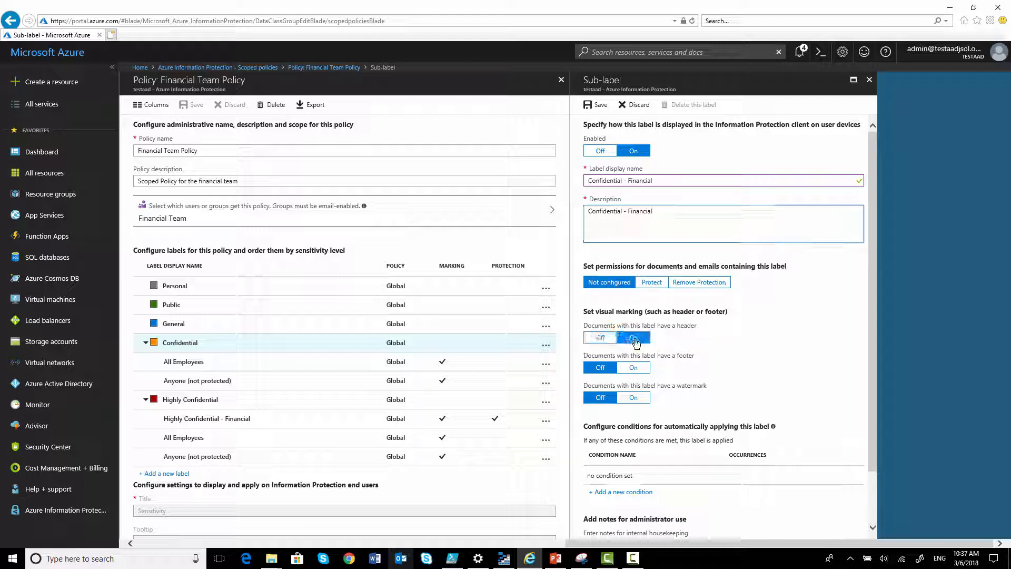
scroll(680, 352, down, 1)
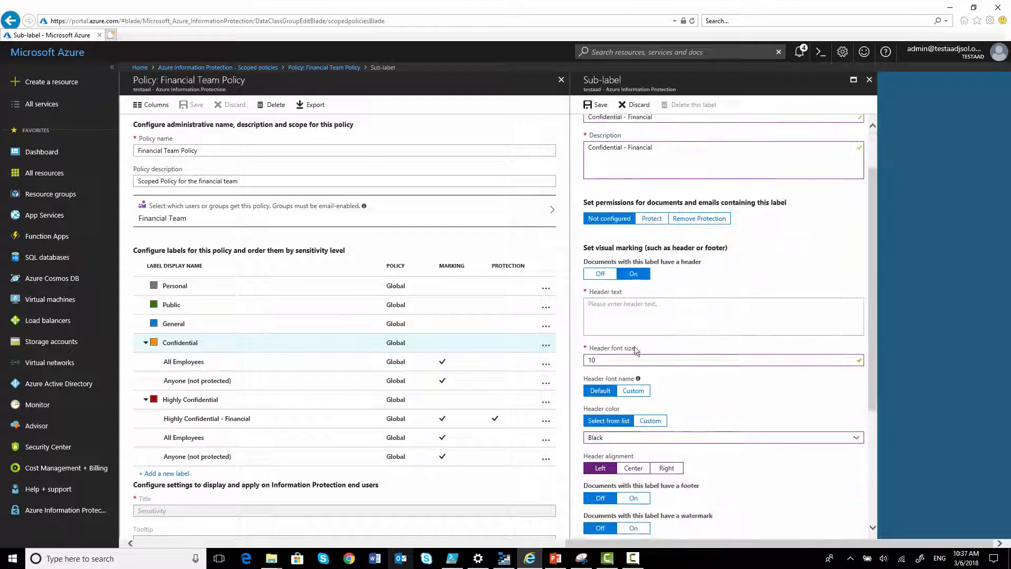
click(632, 317)
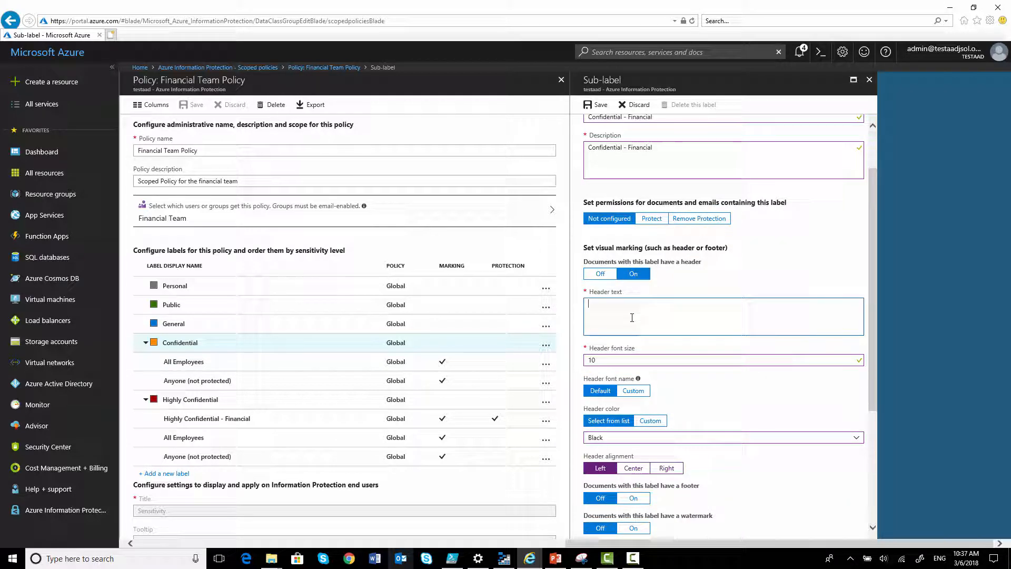
text(Financial)
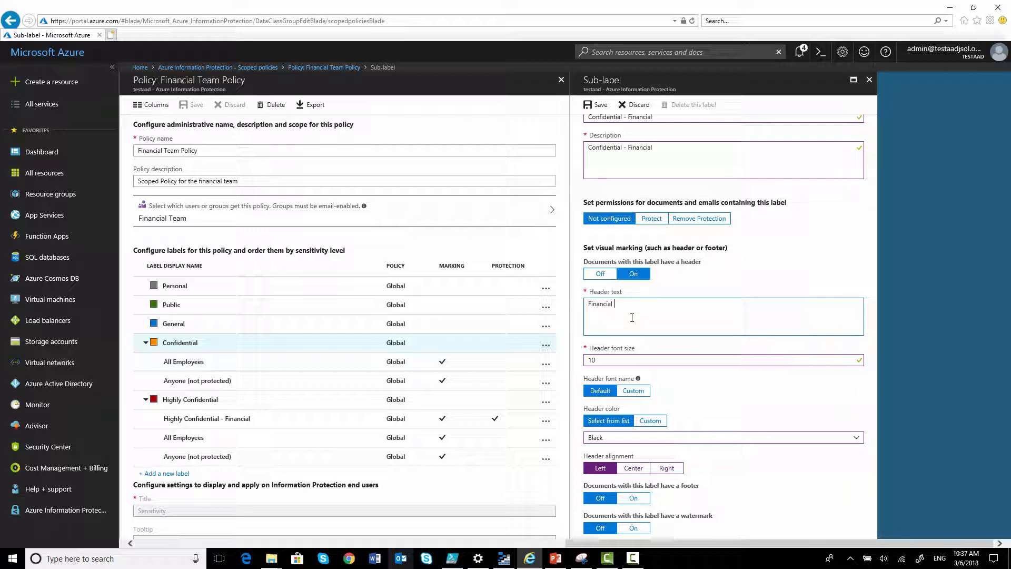
text( Data is available in this cdocu)
key(BackSpace)
key(BackSpace)
text(ocument. Cal)
key(BackSpace)
key(BackSpace)
key(BackSpace)
text(t. This is confidential)
scroll(603, 354, down, 2)
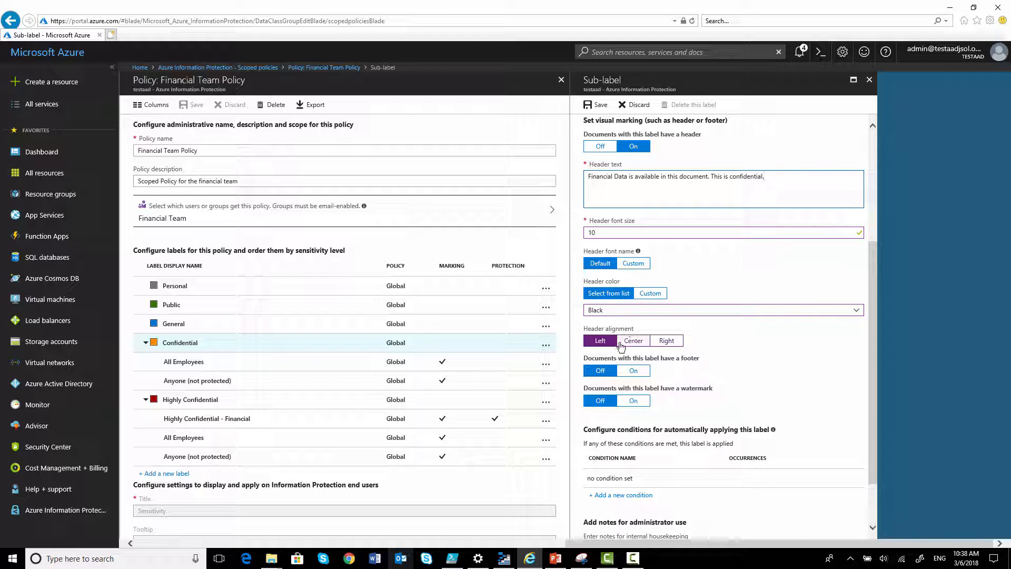
click(622, 343)
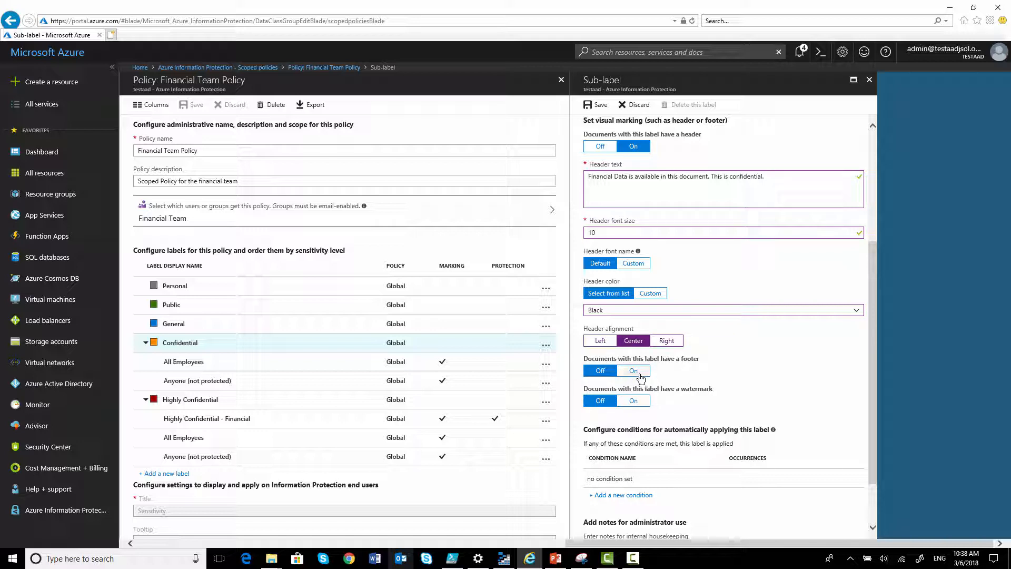
Turn on a diagonal watermark with the text Financial Confidential
click(636, 400)
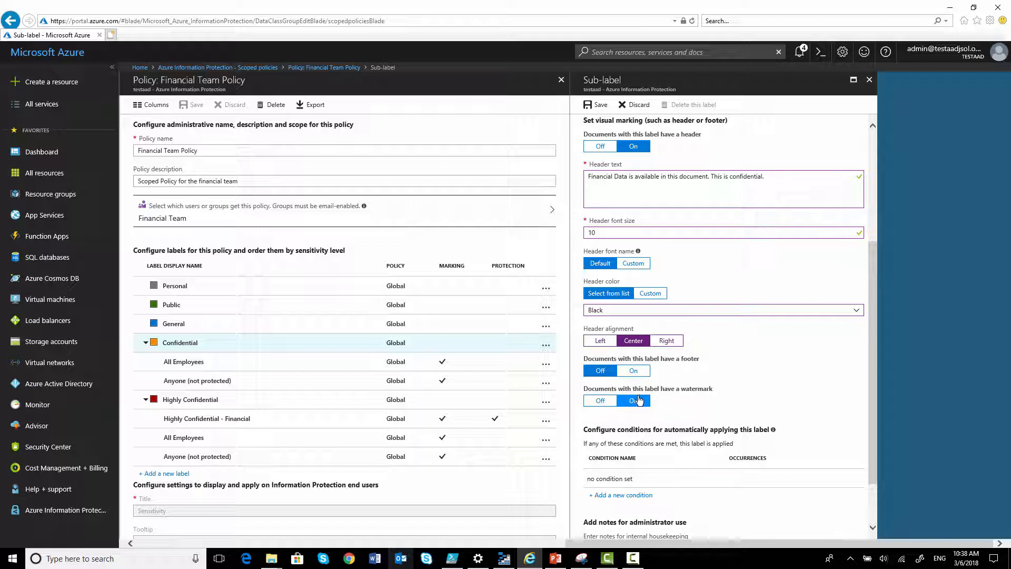
scroll(637, 395, down, 1)
click(631, 379)
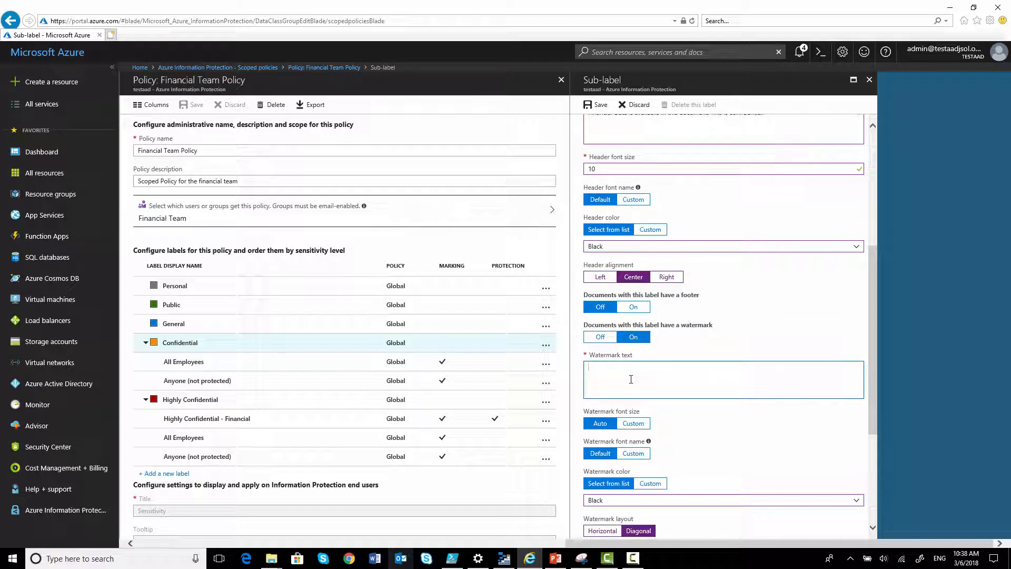
text(Financial Confidential)
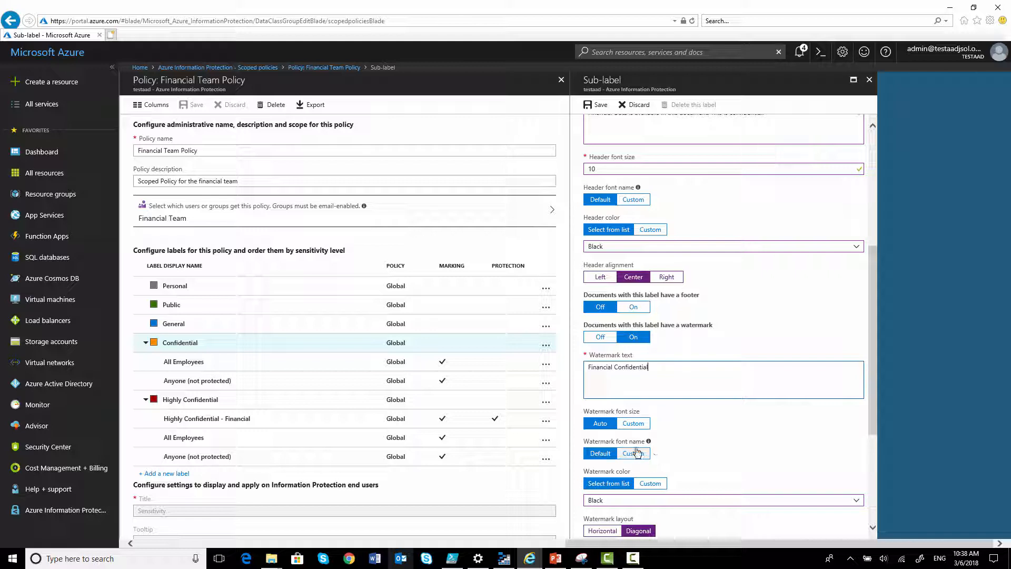
scroll(653, 454, down, 1)
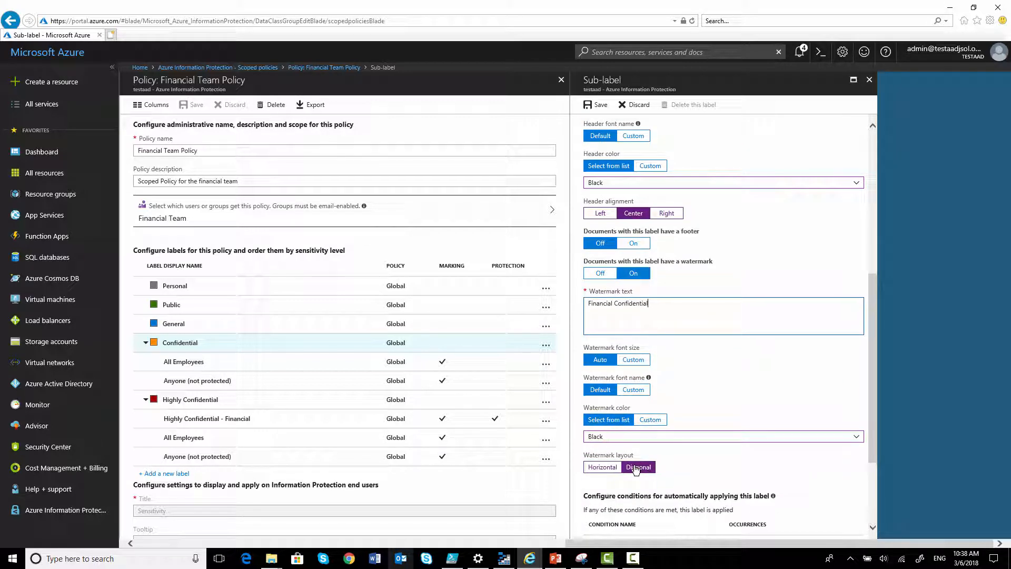
click(645, 468)
Add an automatic-labeling condition for the Credit Card Number information type
scroll(701, 460, down, 2)
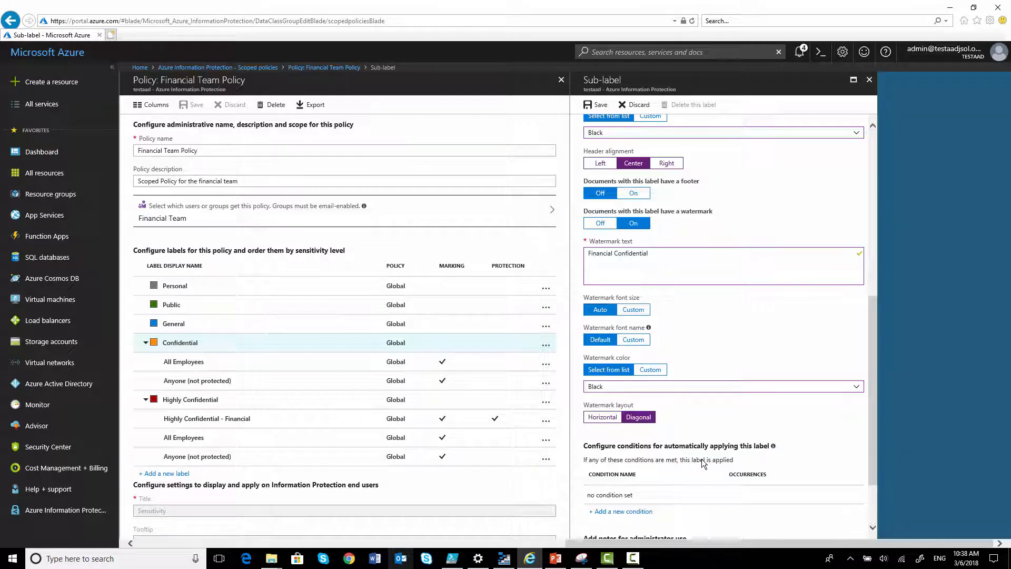
scroll(661, 405, down, 1)
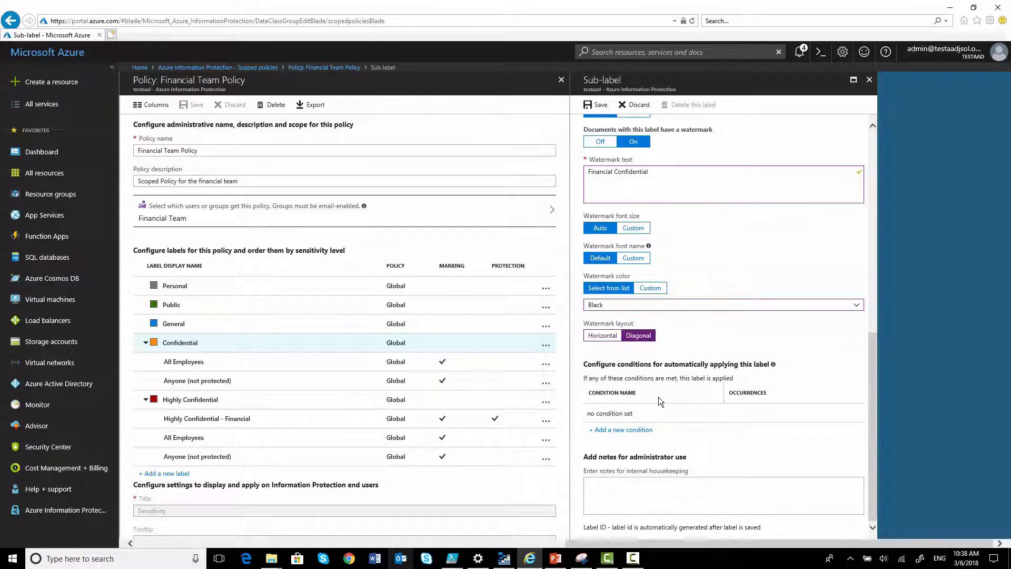
click(626, 435)
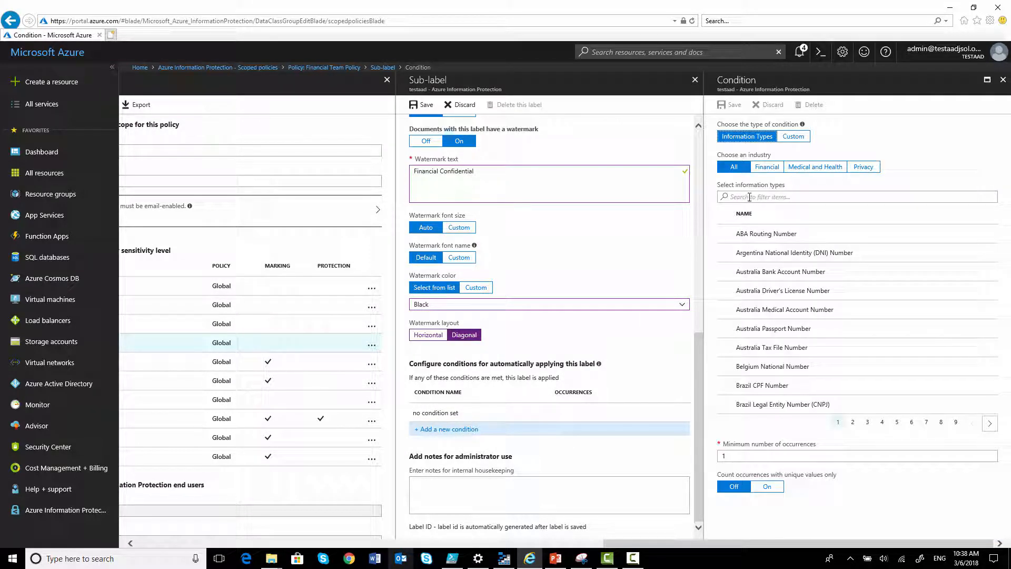
click(749, 197)
text(credi)
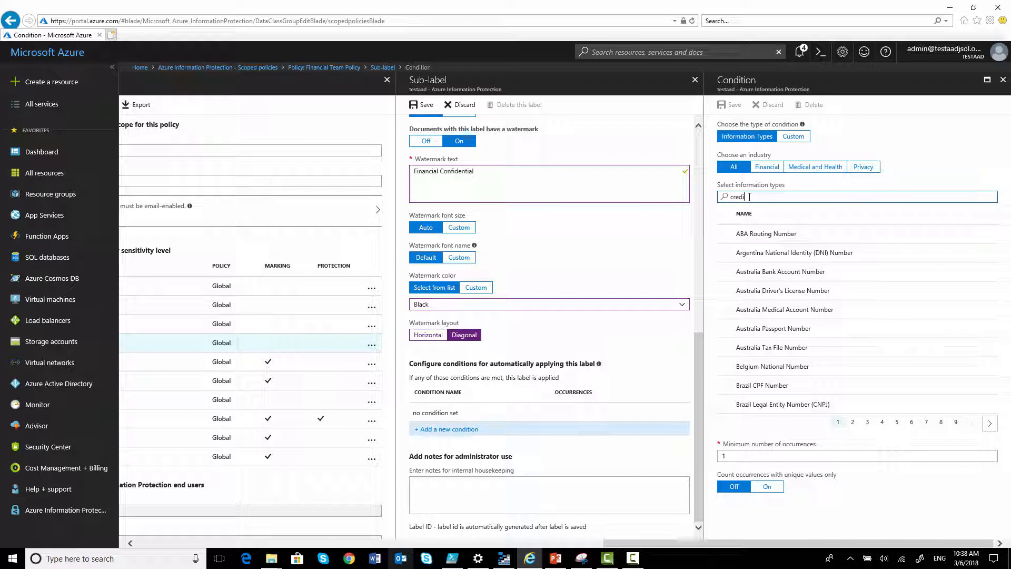
text(t car)
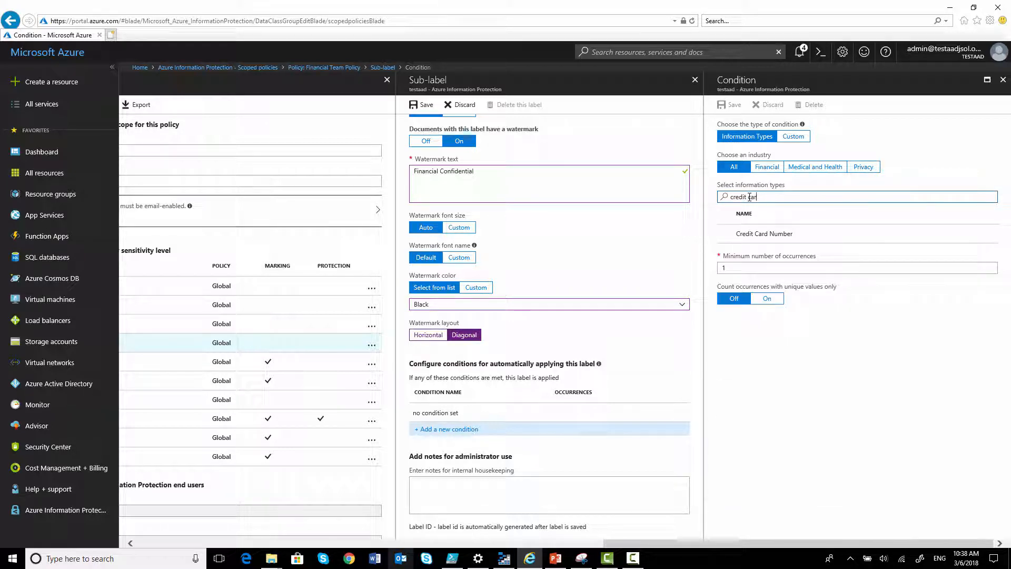
click(765, 241)
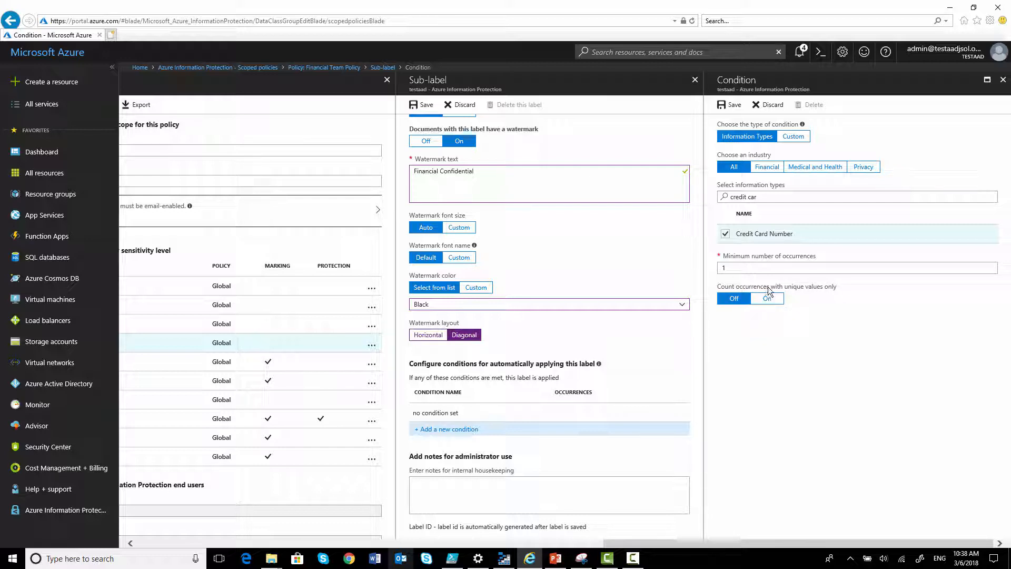
click(732, 105)
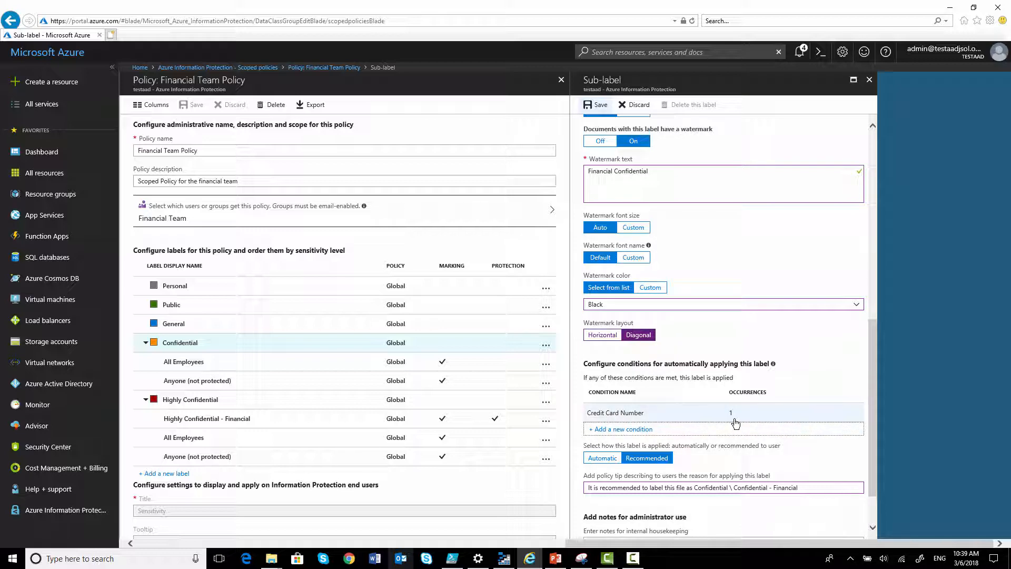
Save the Confidential - Financial sub-label and close the Financial Team Policy pane
scroll(735, 423, down, 1)
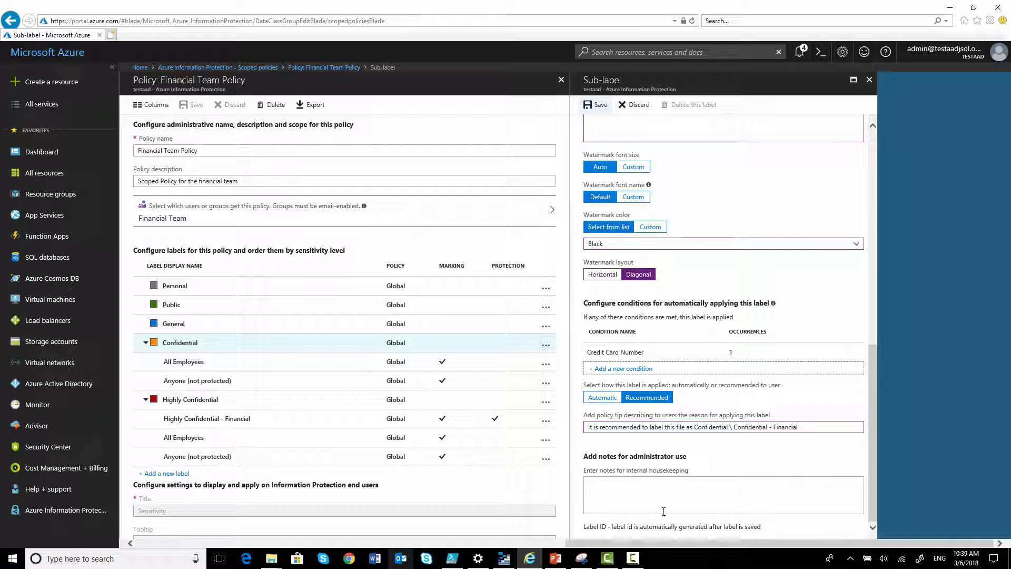
scroll(683, 461, up, 5)
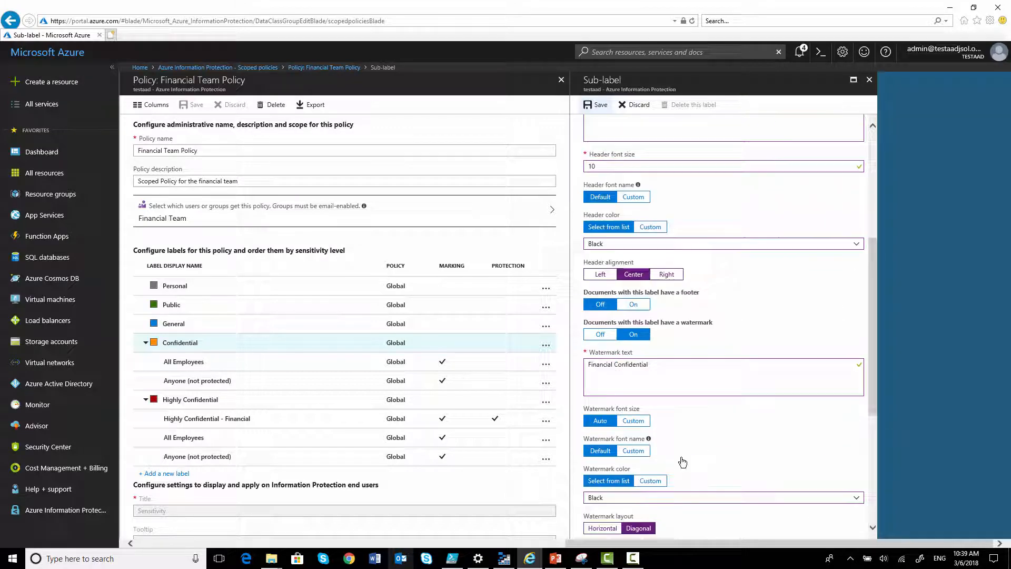
click(597, 105)
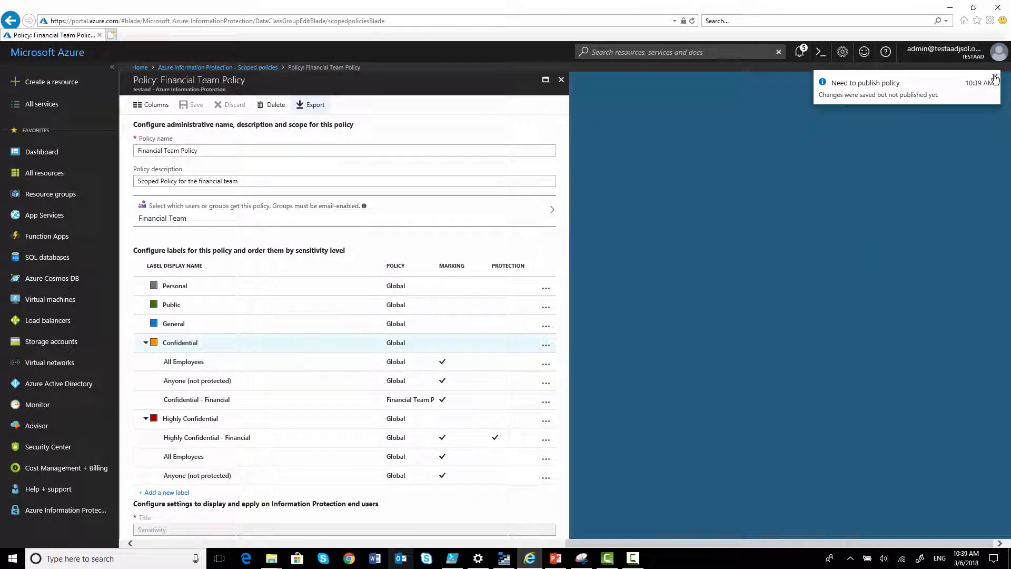
click(995, 77)
click(561, 80)
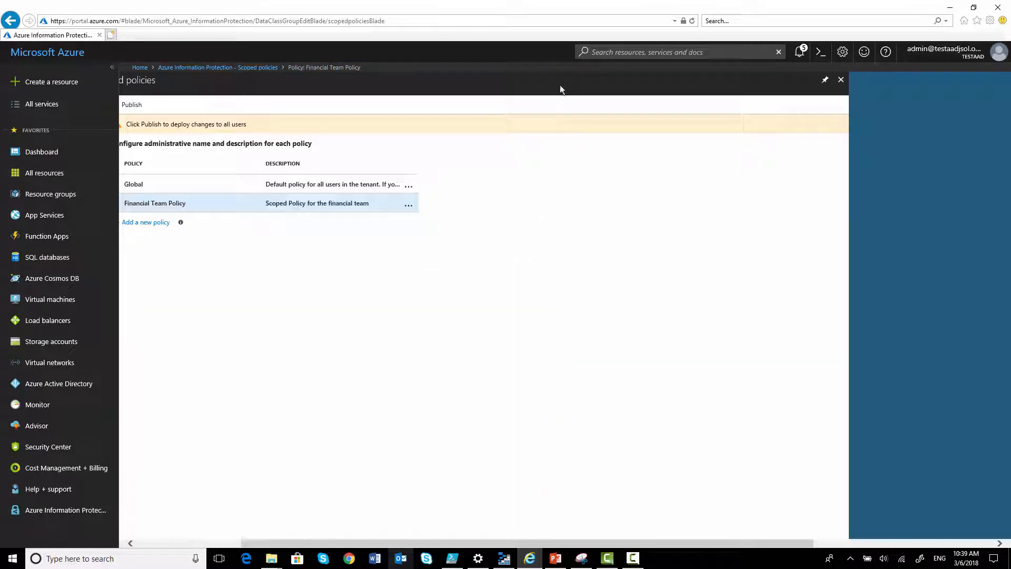
Publish the scoped policies, including the Financial Team Policy, to clients
click(370, 208)
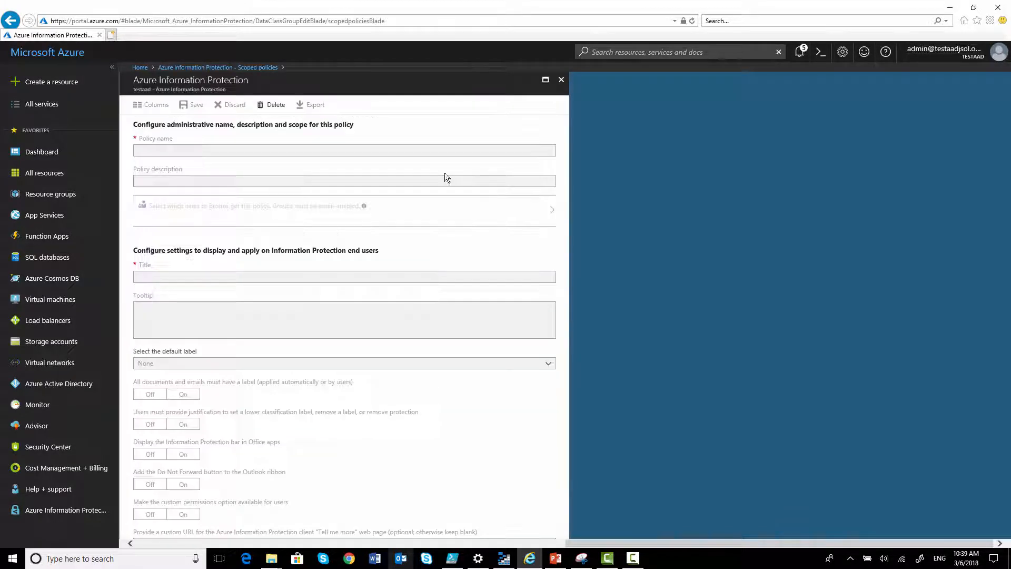
click(561, 80)
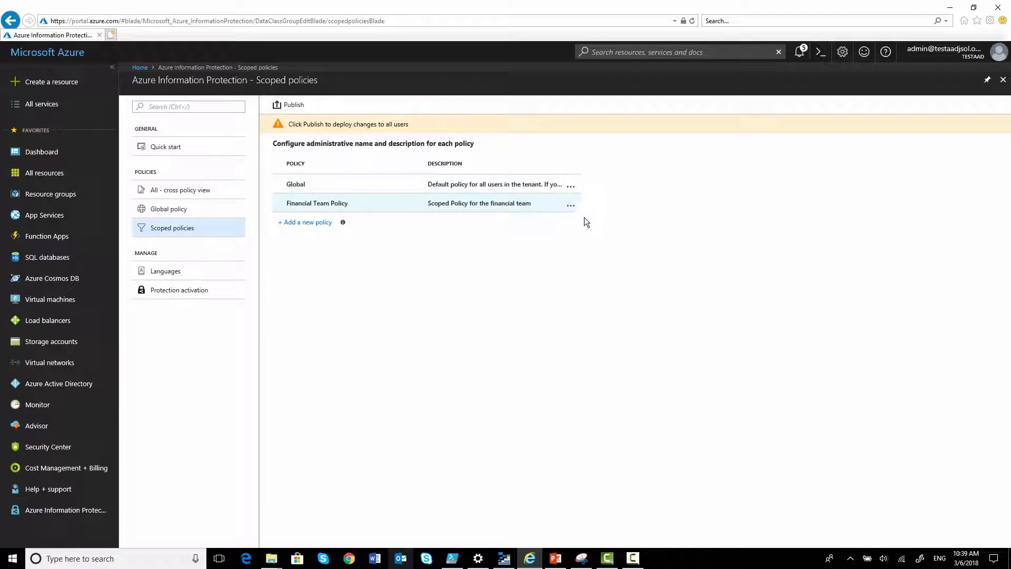
click(573, 204)
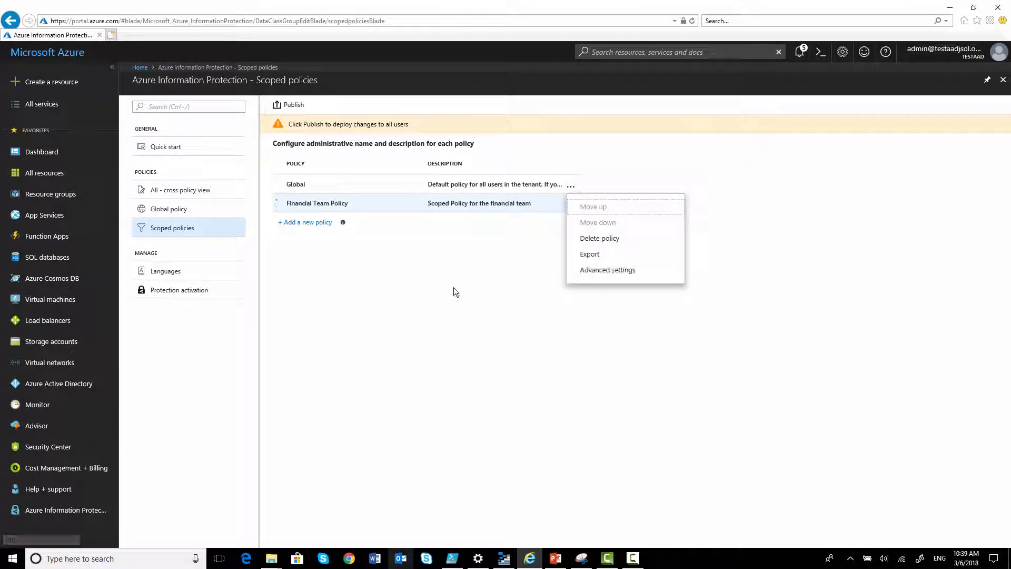
click(293, 105)
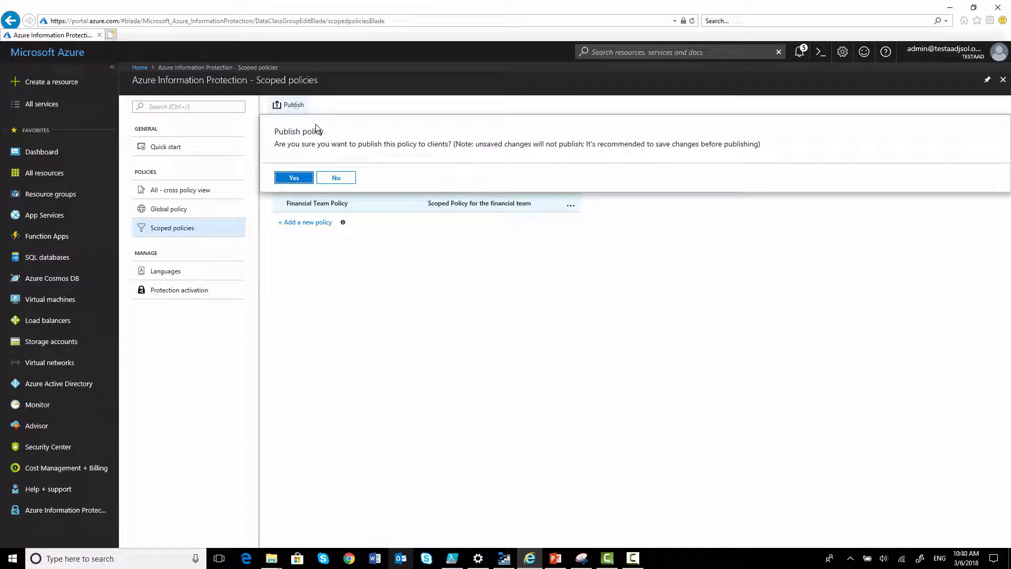
click(300, 178)
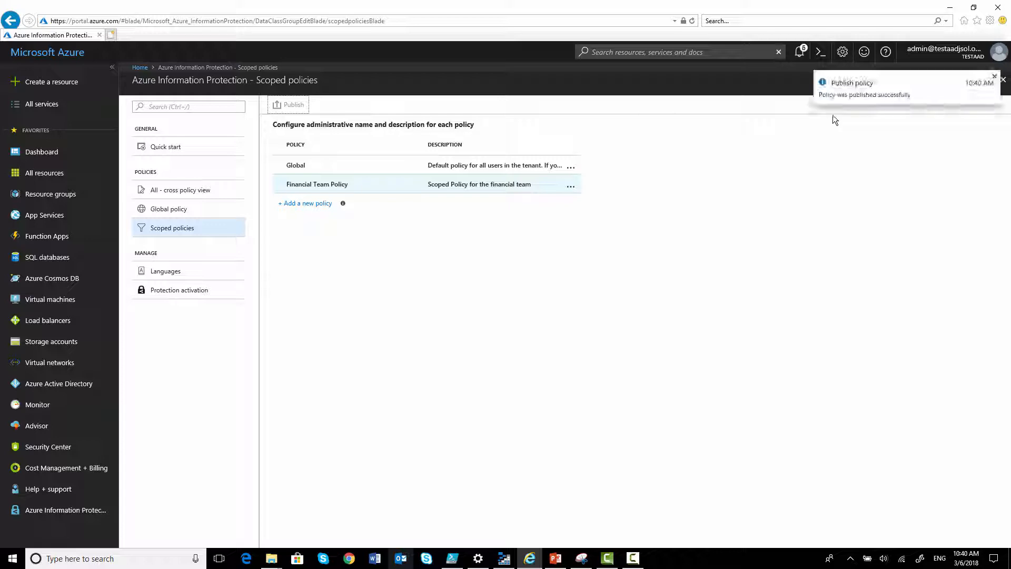
click(996, 77)
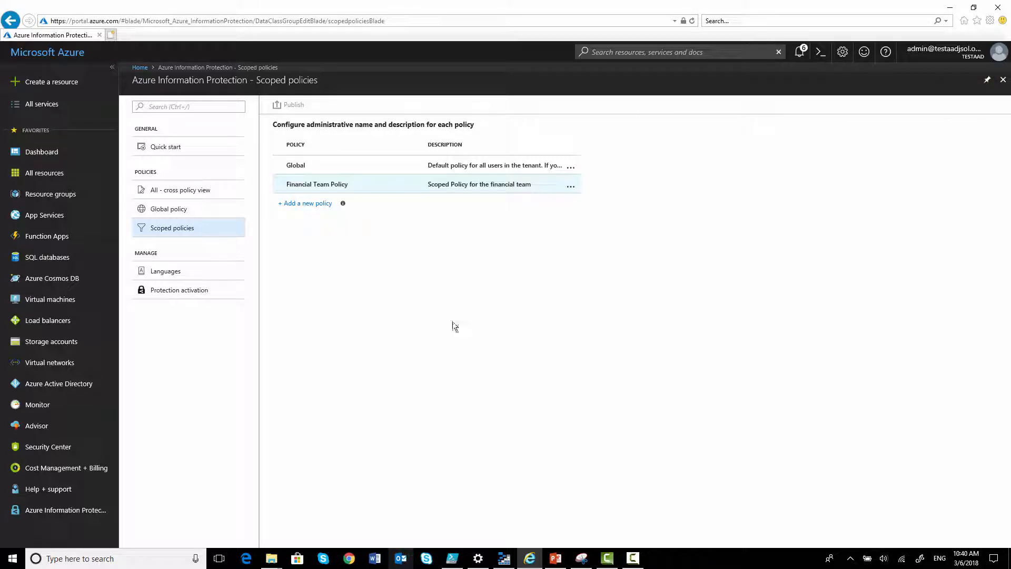
Switch to Word and create a new blank document, previewing the Confidential sub-labels
click(375, 558)
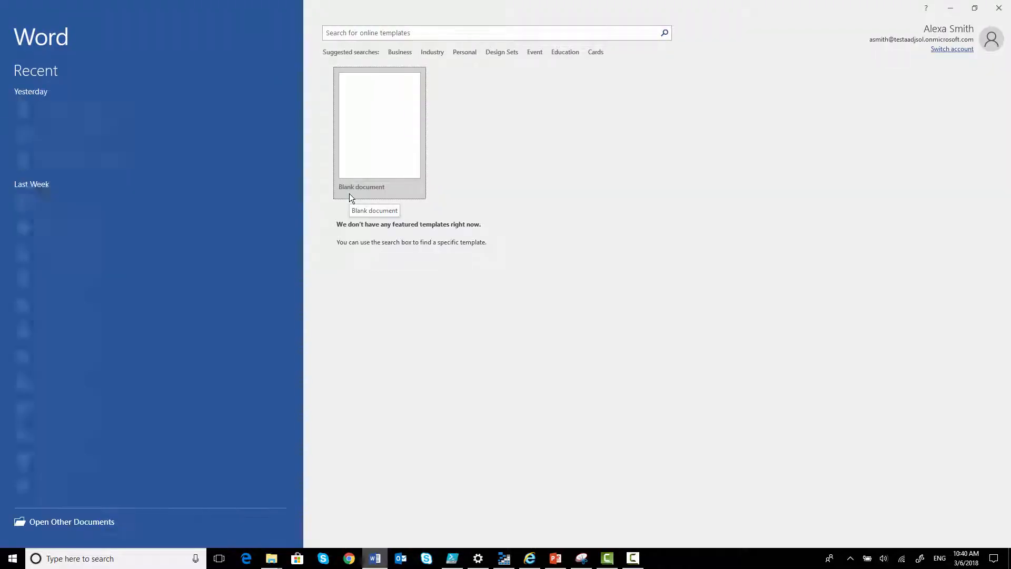
click(379, 128)
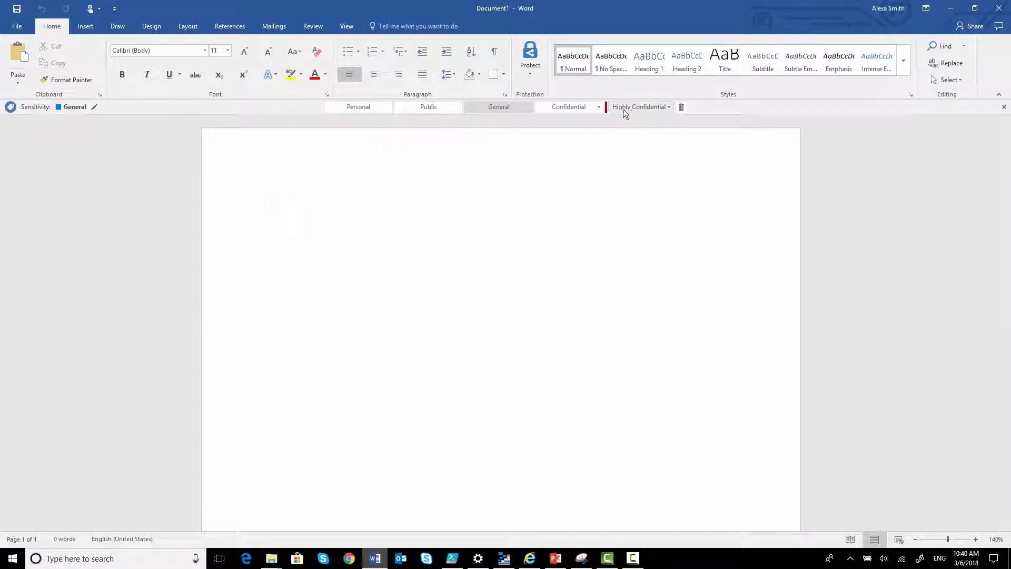
click(599, 108)
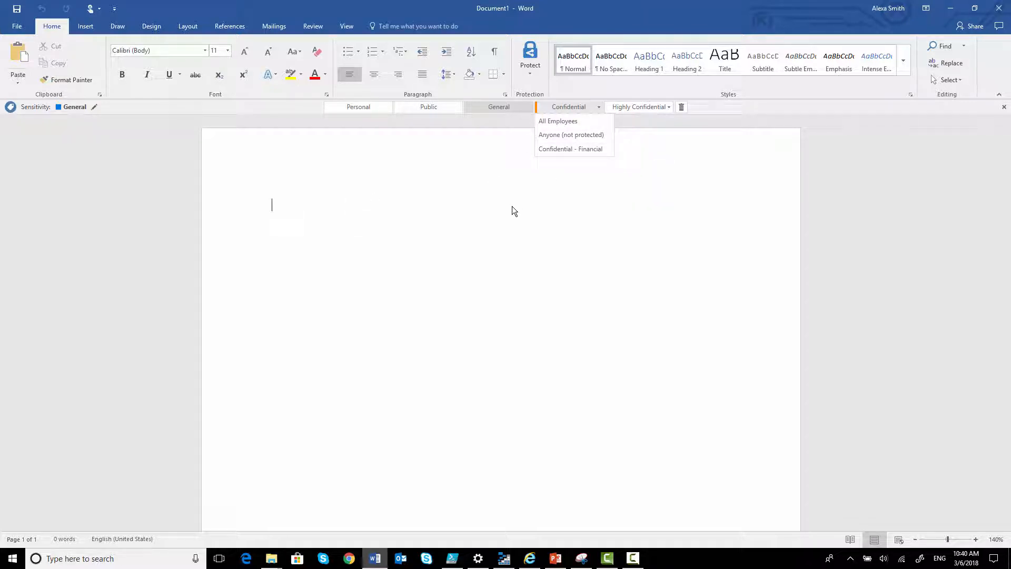
click(447, 215)
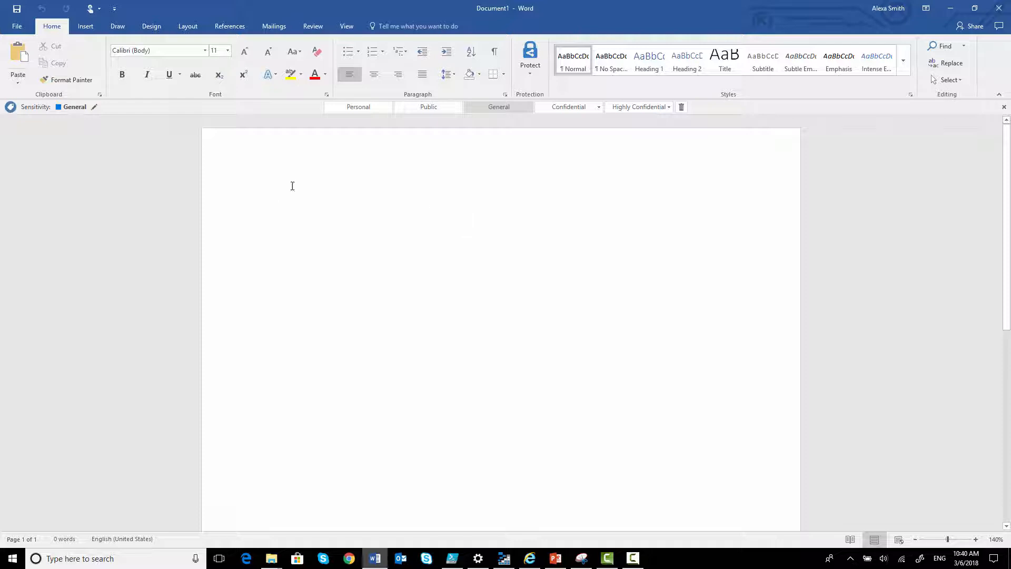
Type 'Test Credit Card' in the document and apply the Confidential - Financial sensitivity label
text(Test )
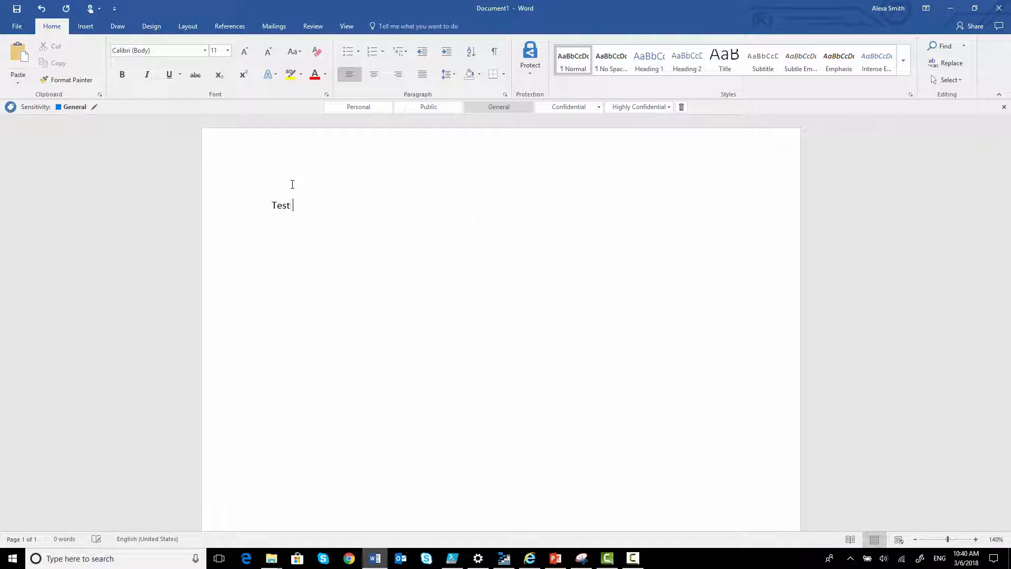
text(Credit Card)
click(599, 106)
click(580, 148)
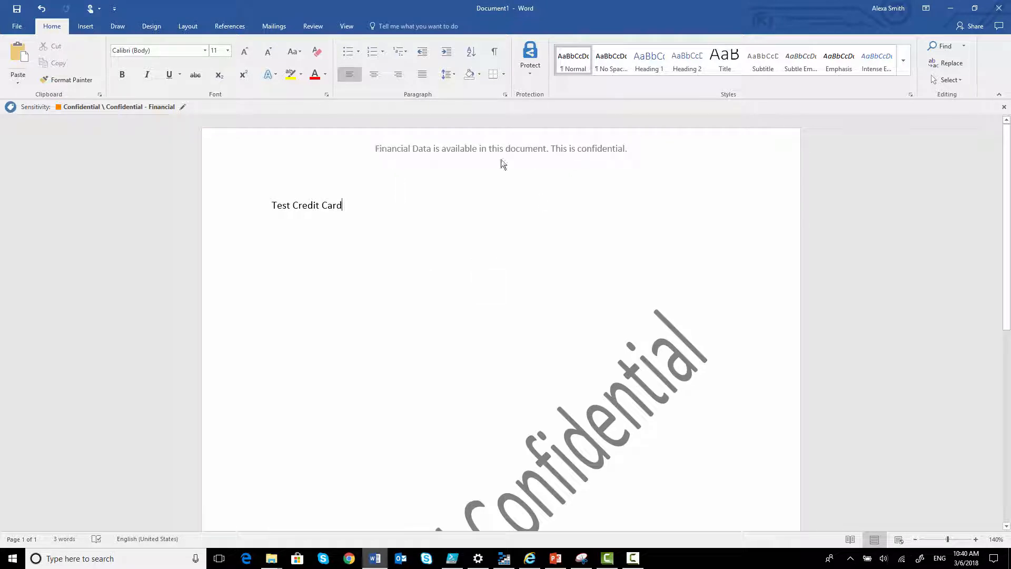
Scroll through the document to check the header and watermark, then open the document's File info view
scroll(507, 273, down, 3)
scroll(403, 395, down, 2)
scroll(395, 337, up, 6)
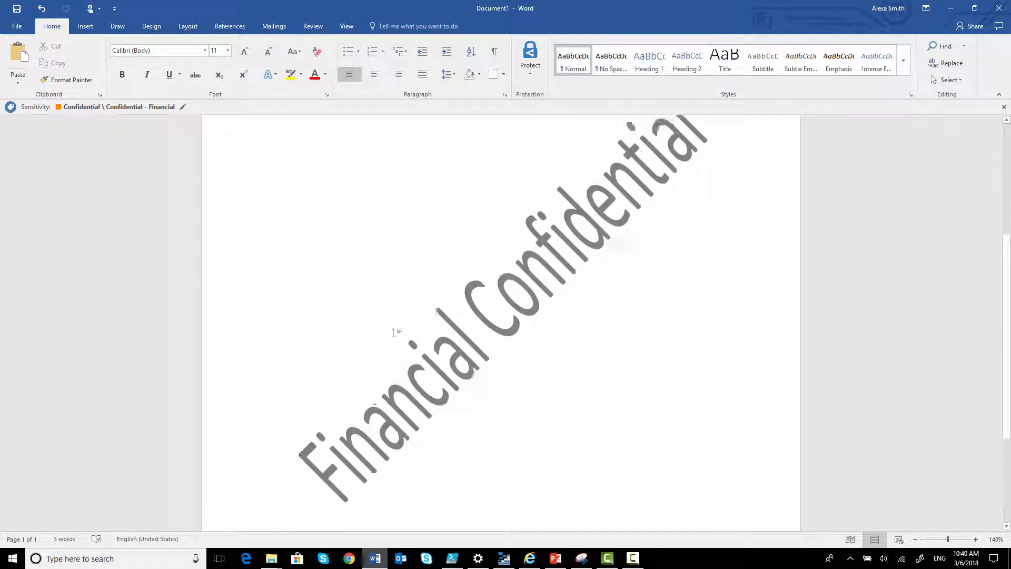
click(19, 32)
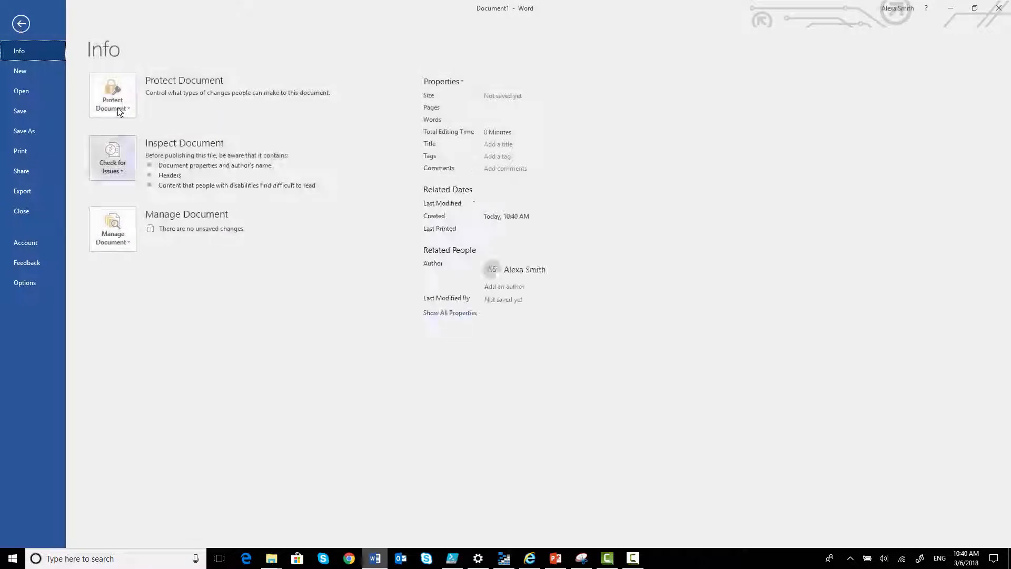